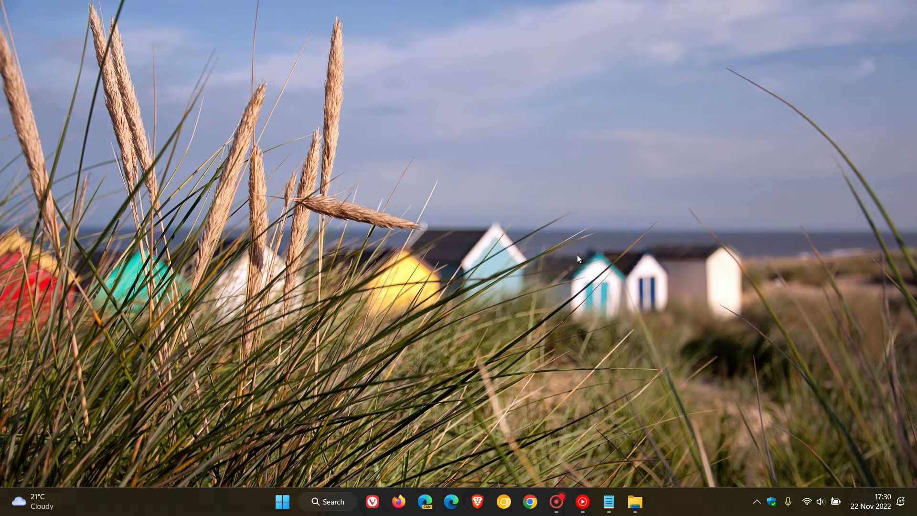
- Open the Start menu's full app list to launch Clipchamp
left_click(282, 501)
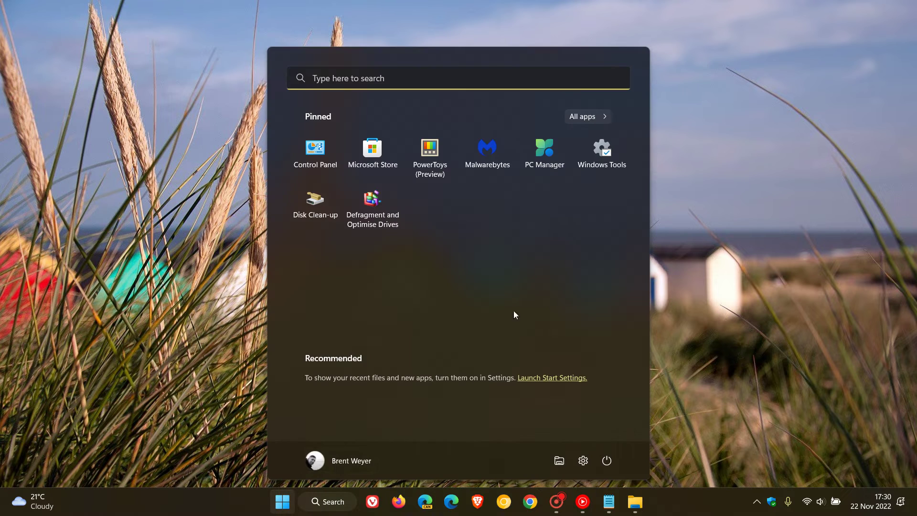
left_click(588, 117)
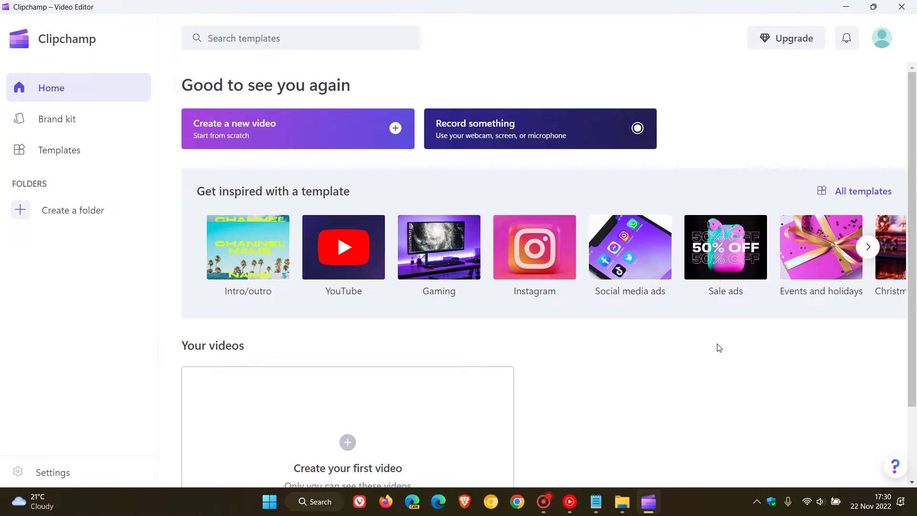
- Minimize Clipchamp, restore the Captura folder, and check the first video's menu for Edit with Clipchamp
left_click(845, 8)
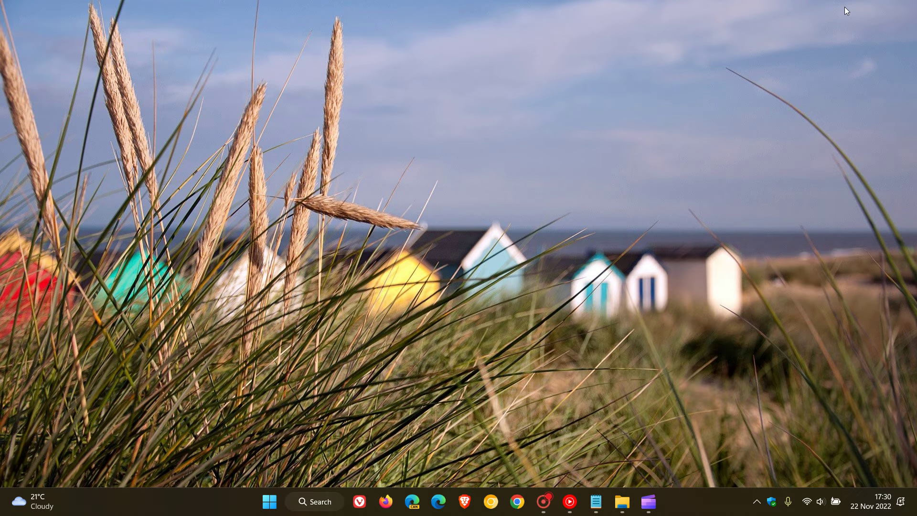
mouse_move(622, 502)
left_click(595, 415)
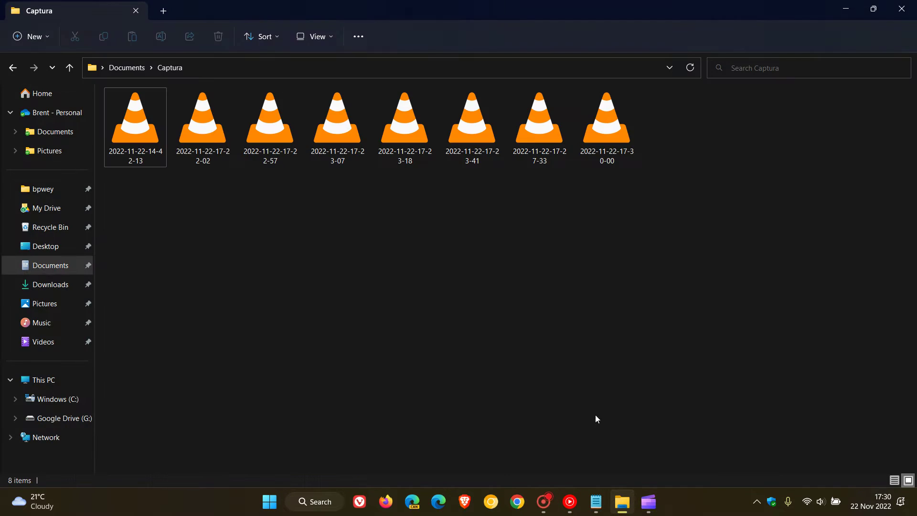
right_click(136, 136)
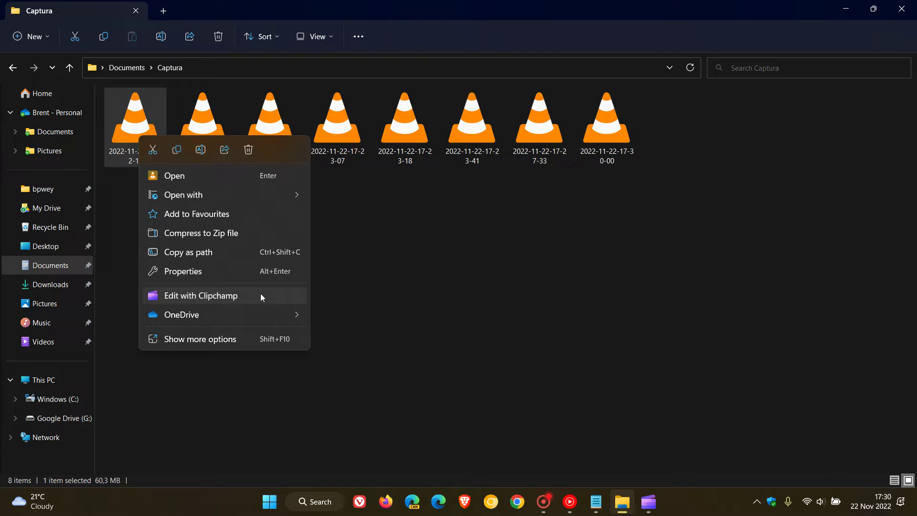
left_click(522, 303)
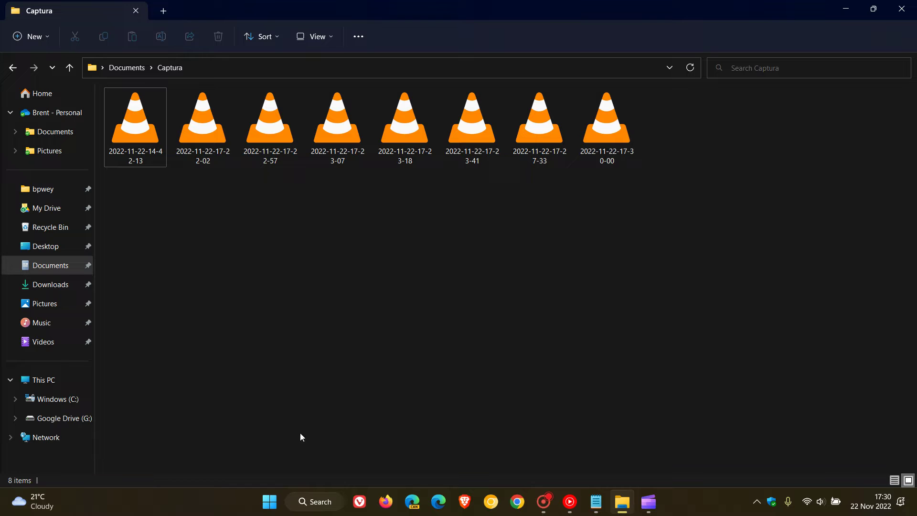
left_click(269, 502)
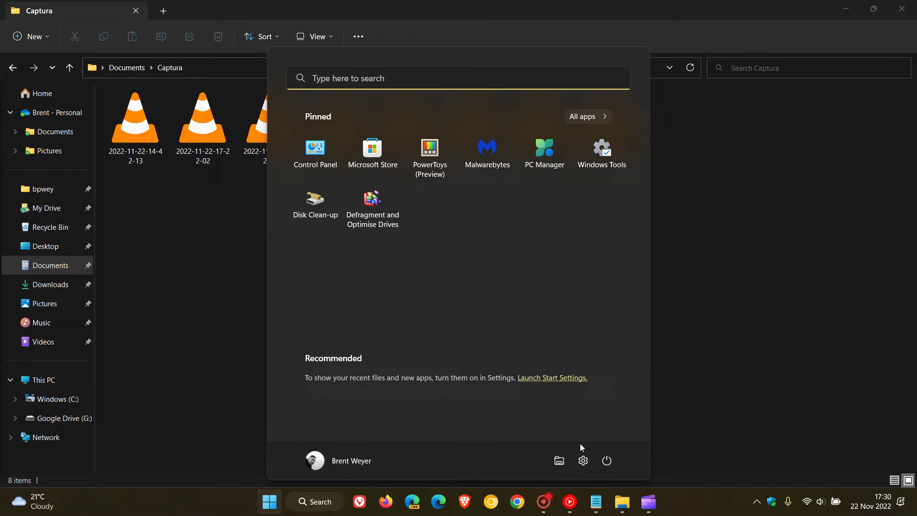
left_click(583, 461)
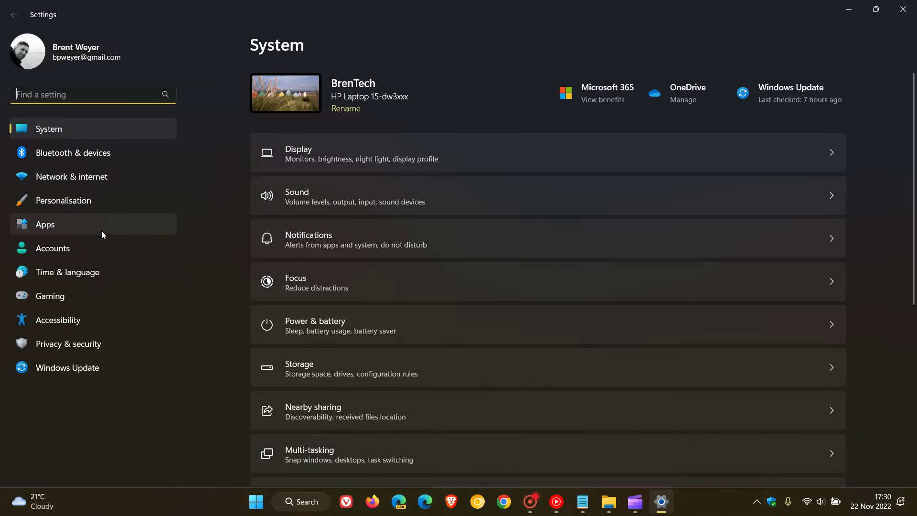
left_click(101, 231)
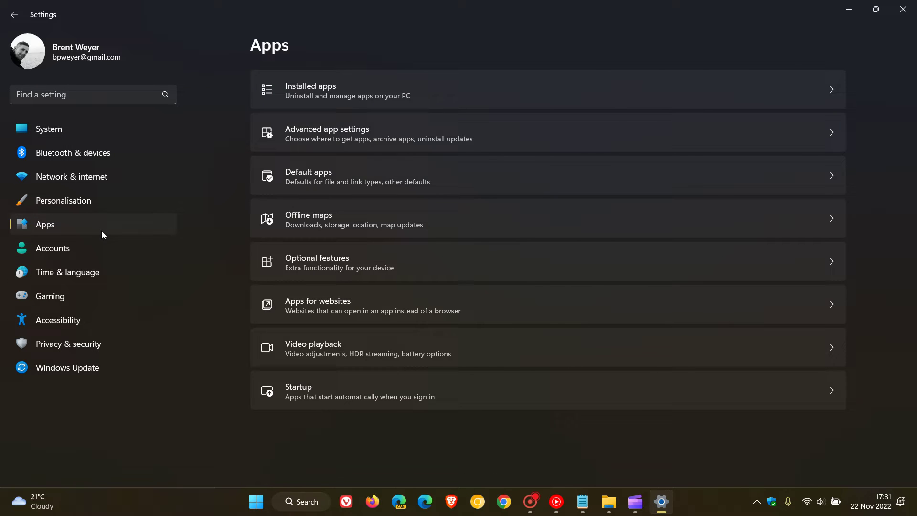
left_click(666, 86)
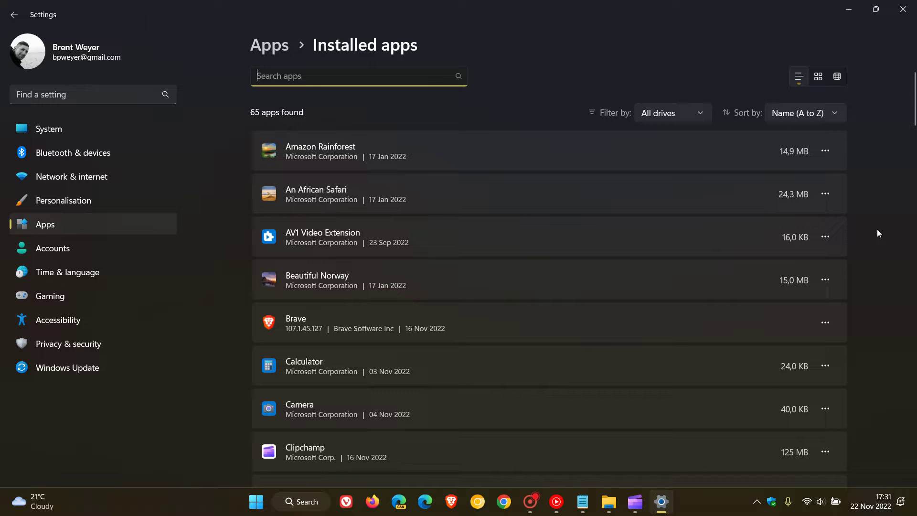
scroll(877, 228, "down", 3)
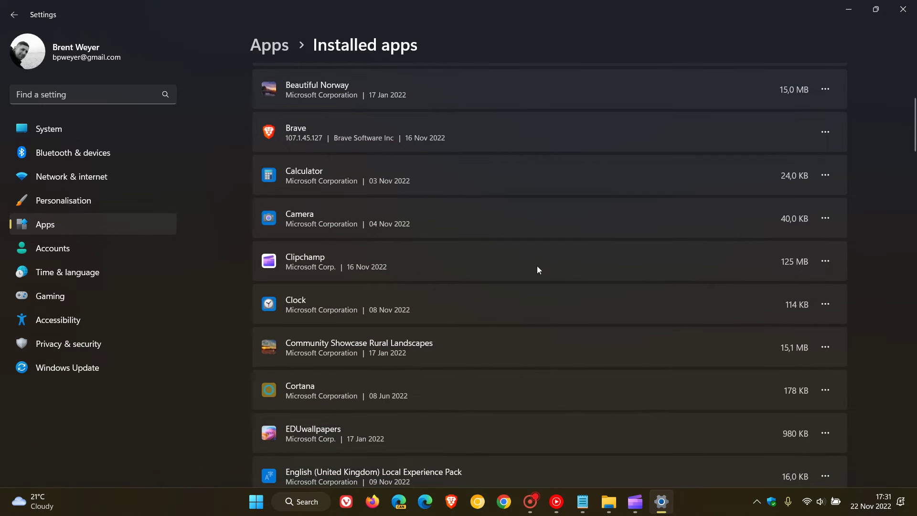
left_click(826, 262)
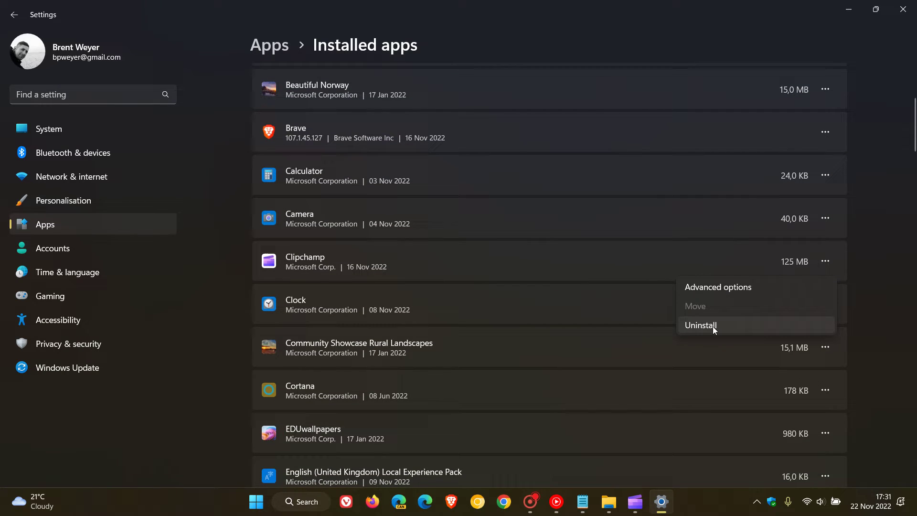
left_click(903, 9)
- Confirm the first video's menu still lists Edit with Clipchamp, then minimize File Explorer
left_click(144, 139)
right_click(144, 139)
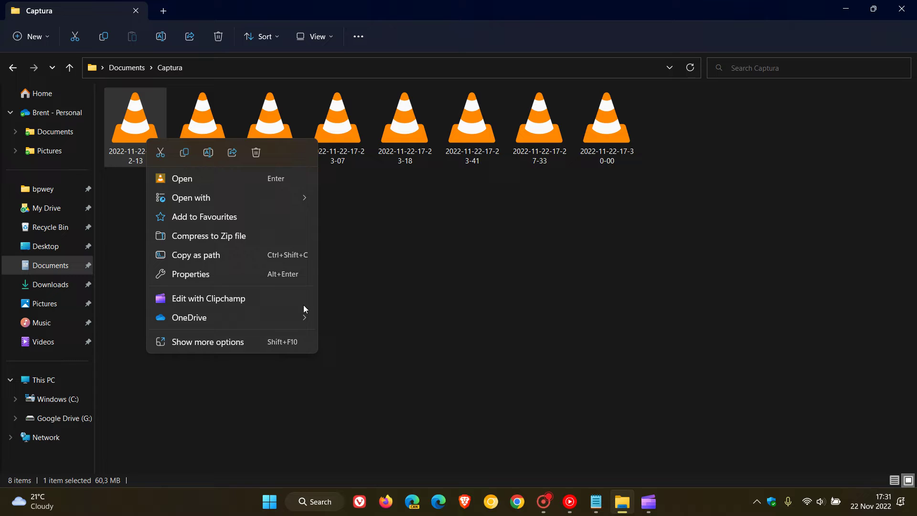
left_click(610, 308)
left_click(846, 10)
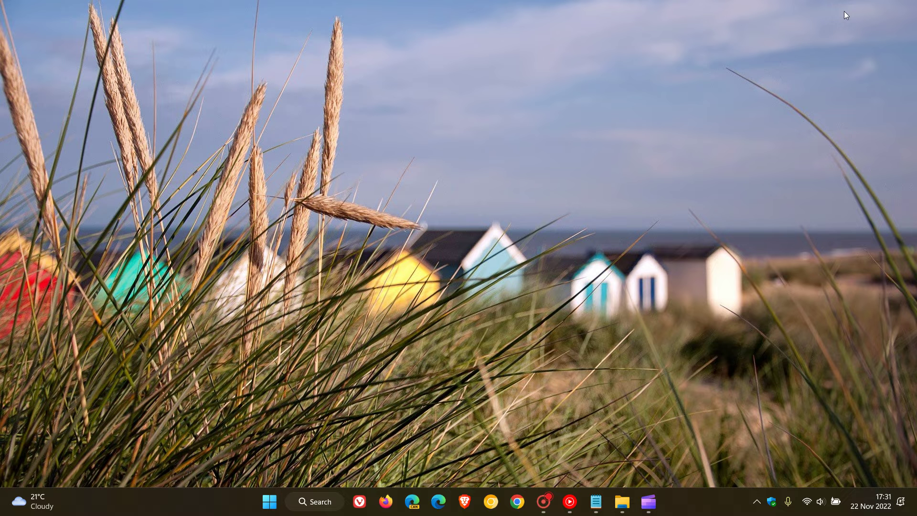
- Launch regedit from the Run dialog and glance at its File menu without choosing anything
right_click(269, 510)
left_click(275, 434)
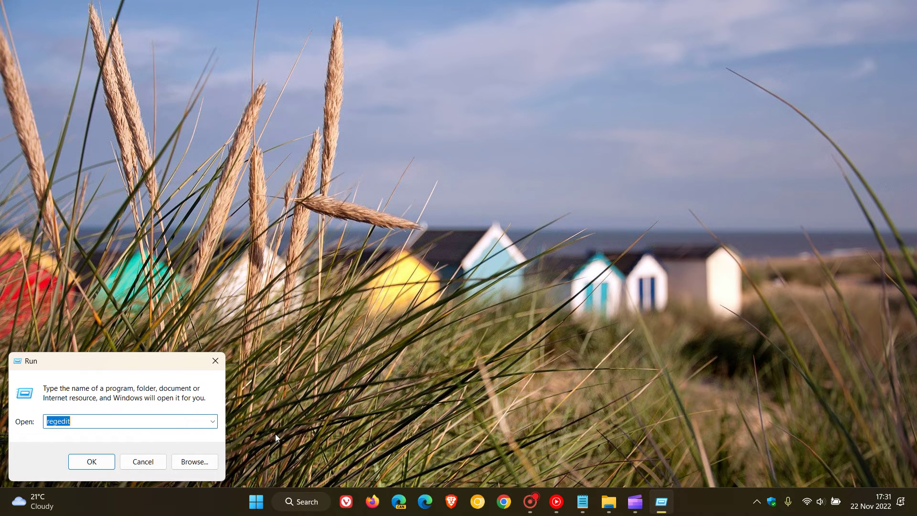
left_click(92, 461)
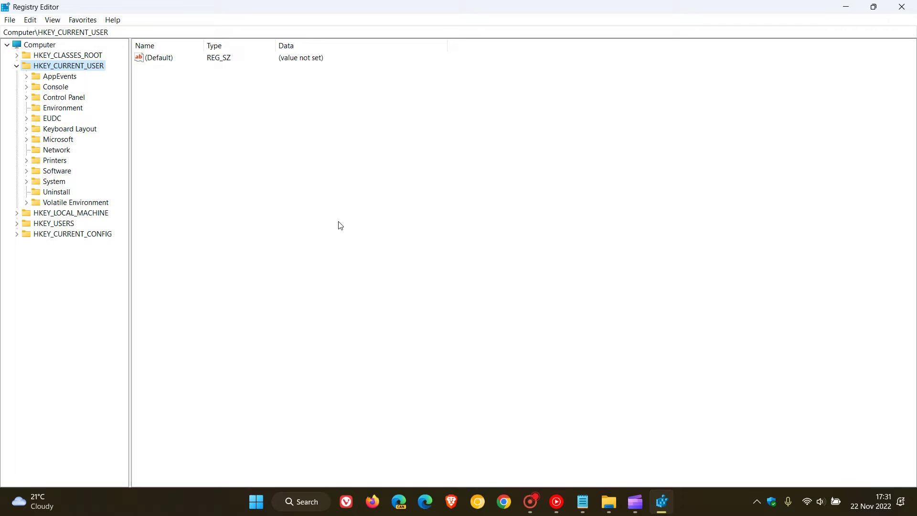
left_click(10, 22)
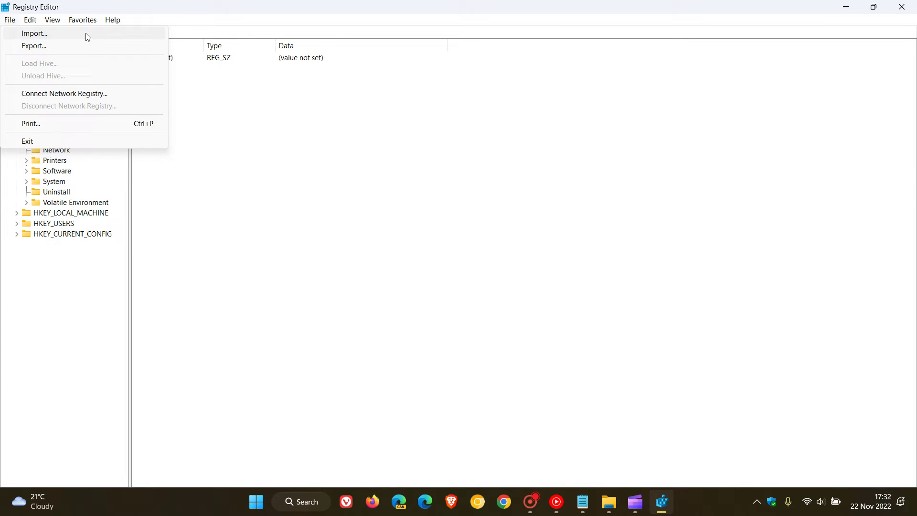
left_click(432, 218)
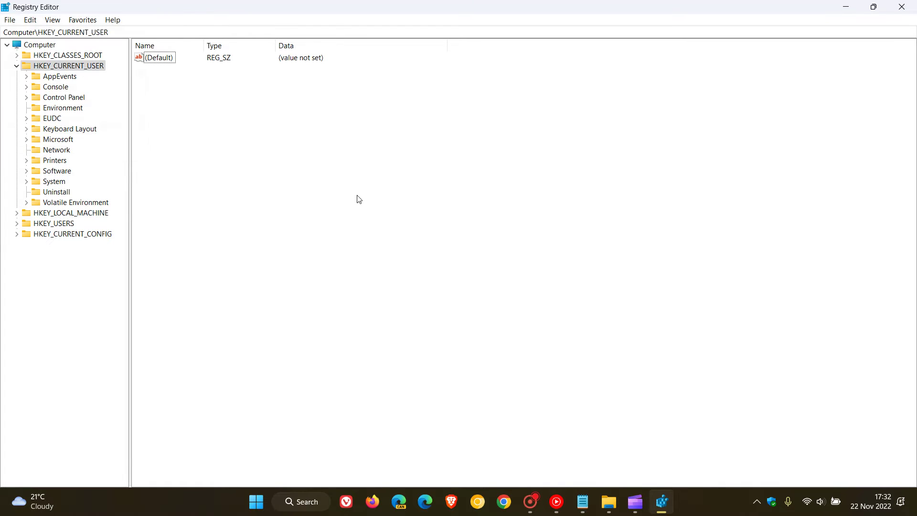
- Collapse HKEY_CURRENT_USER and expand HKEY_LOCAL_MACHINE > SOFTWARE > Microsoft
left_click(17, 66)
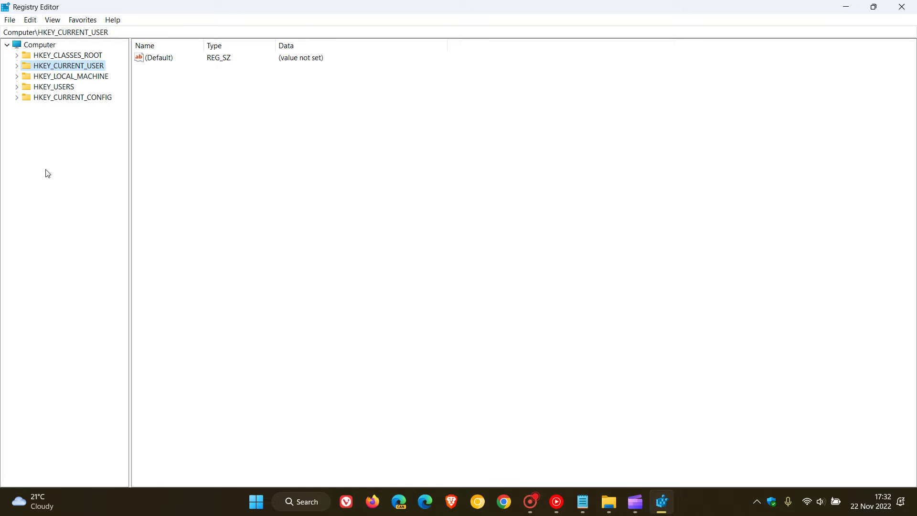
left_click(17, 77)
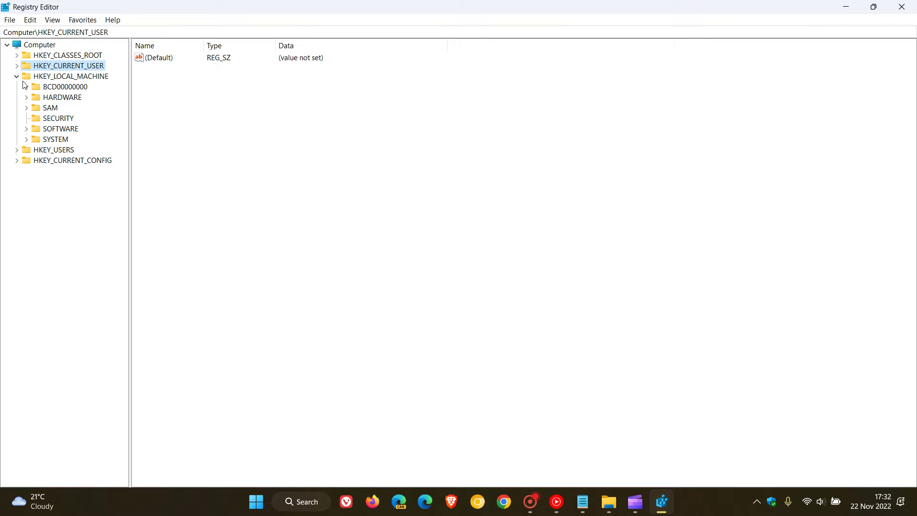
left_click(26, 129)
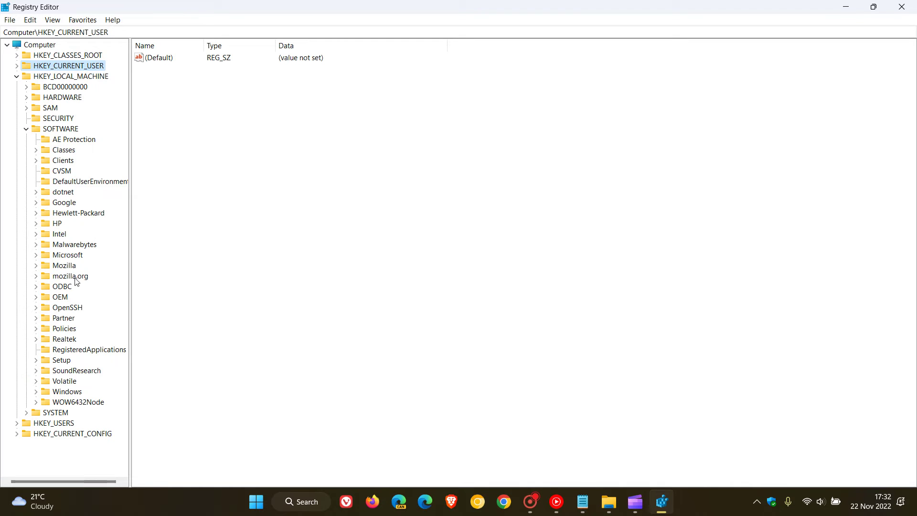
left_click(36, 255)
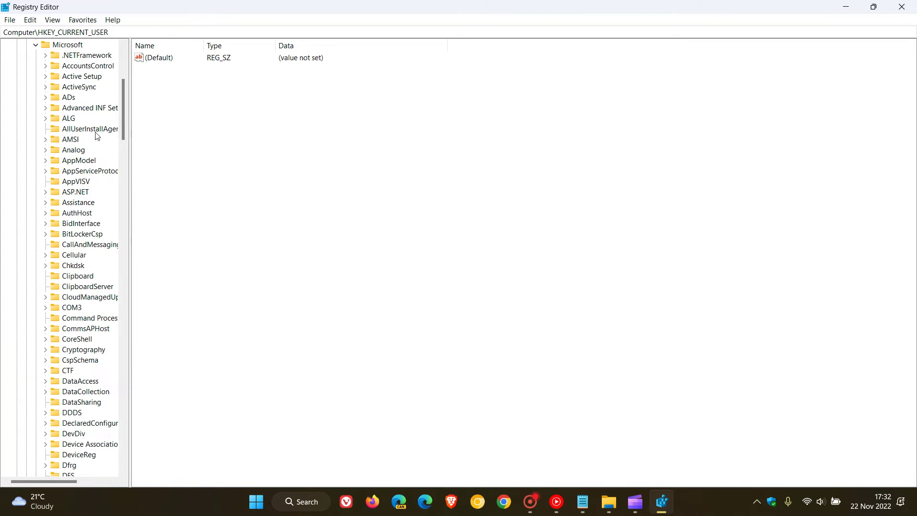
scroll(98, 139, "down", 20)
scroll(98, 139, "down", 20)
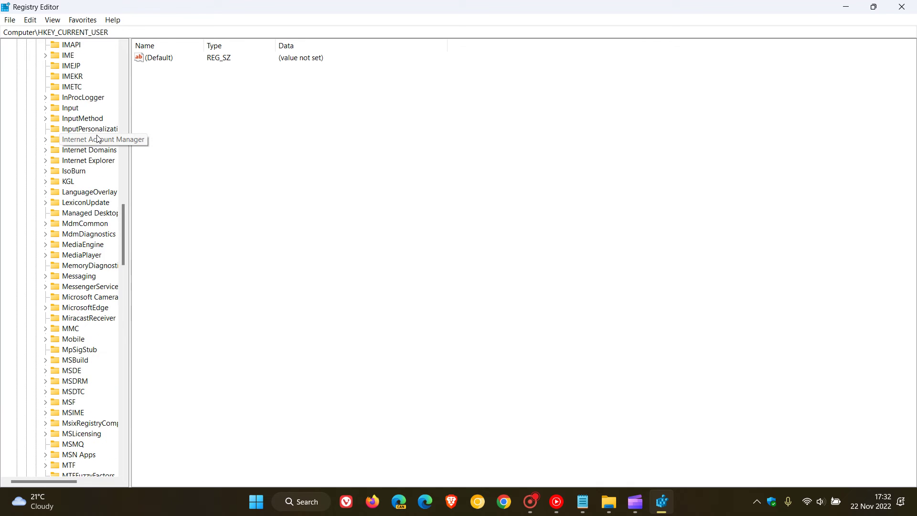
scroll(98, 139, "down", 20)
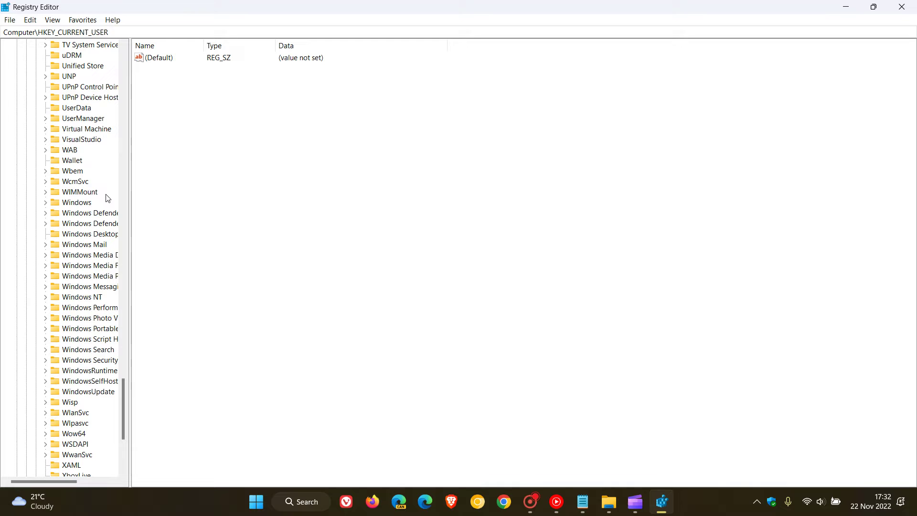
- Expand Windows > CurrentVersion and open out Shell Extensions to show Approved and Cached
left_click(46, 203)
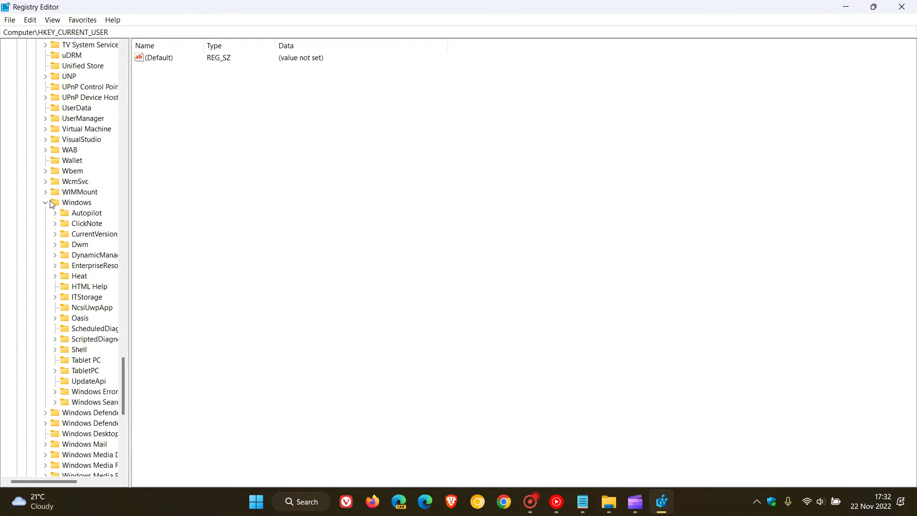
left_click(56, 234)
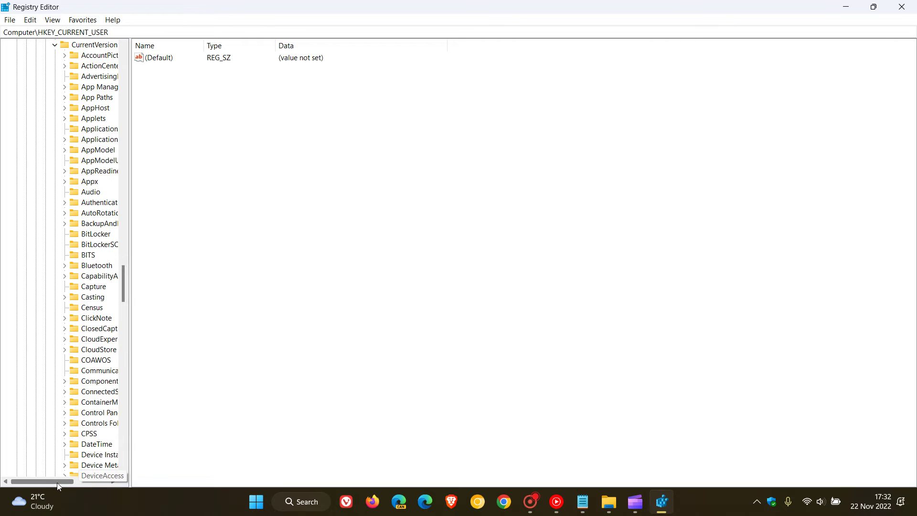
left_click_drag(57, 483, 73, 482)
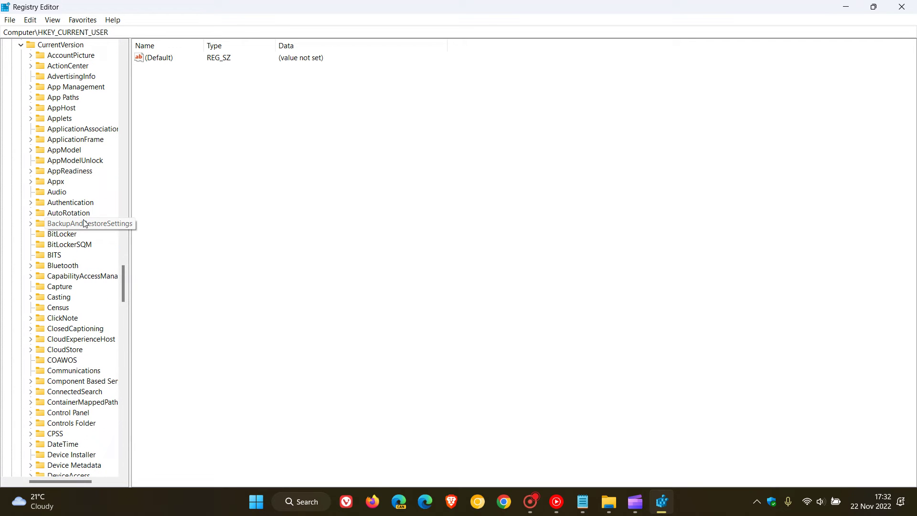
scroll(84, 223, "down", 20)
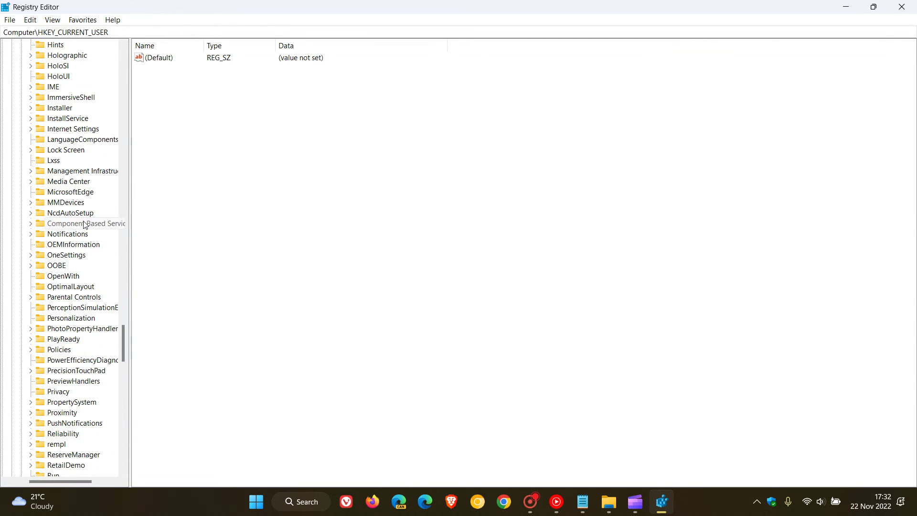
scroll(84, 223, "down", 1)
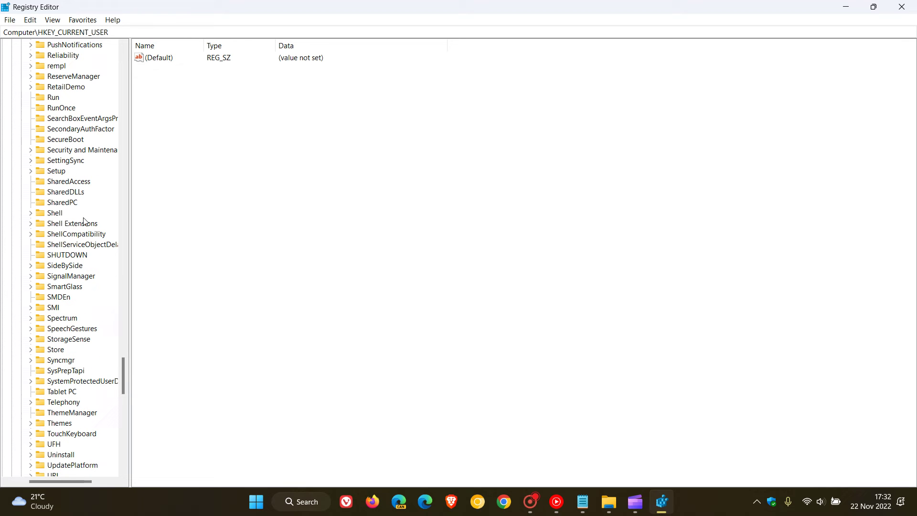
left_click(31, 223)
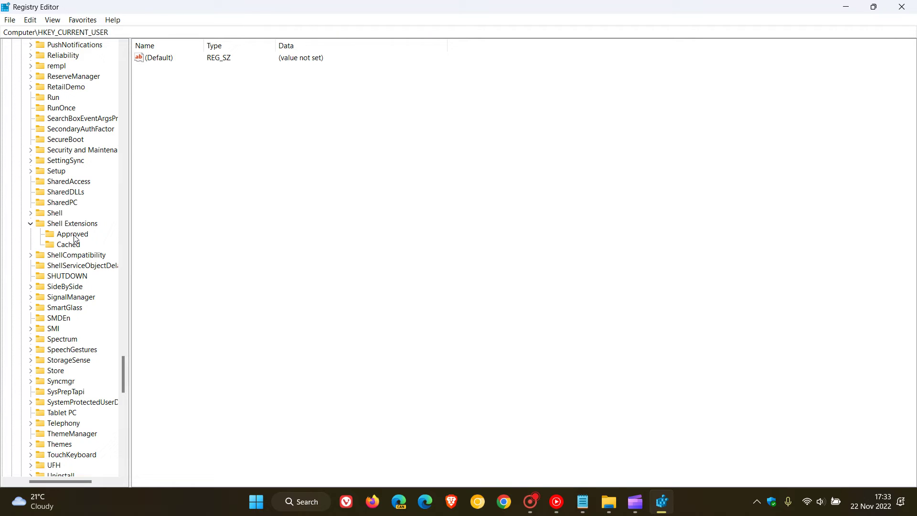
- Add a new subkey under Shell Extensions and name it Blocked
right_click(78, 227)
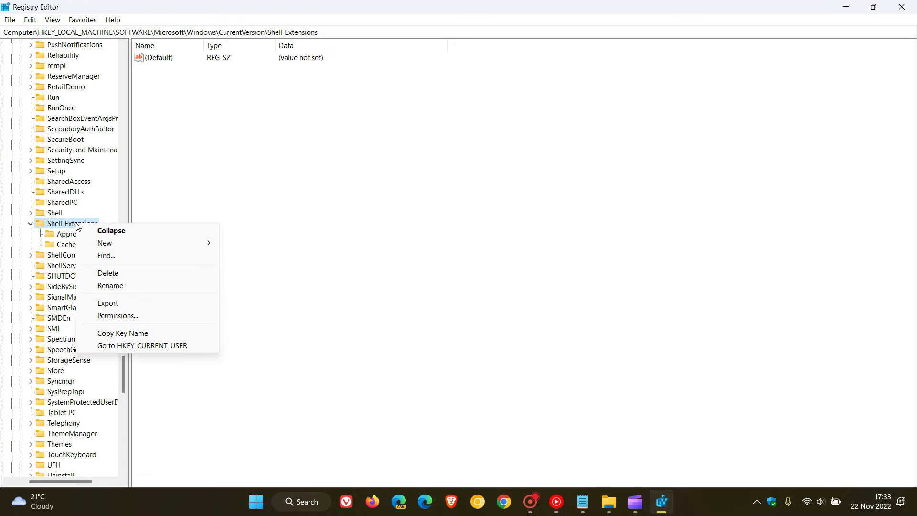
mouse_move(159, 240)
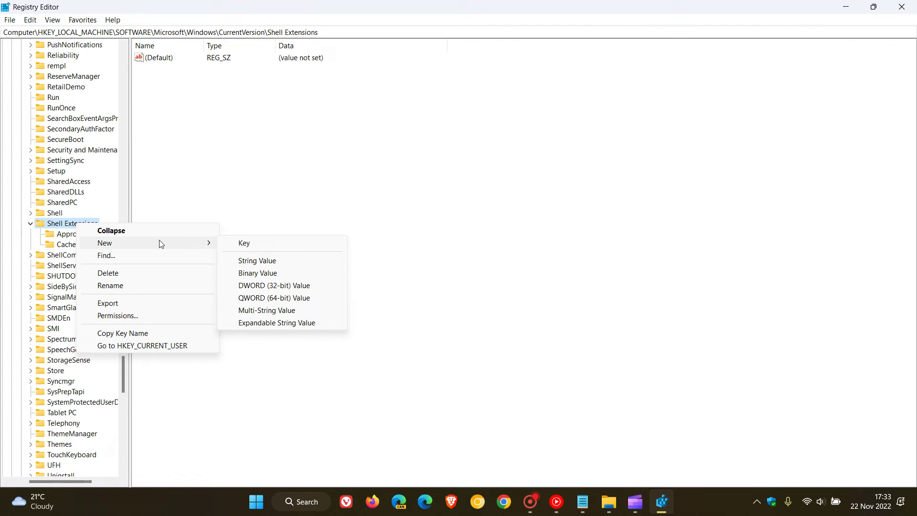
left_click(280, 248)
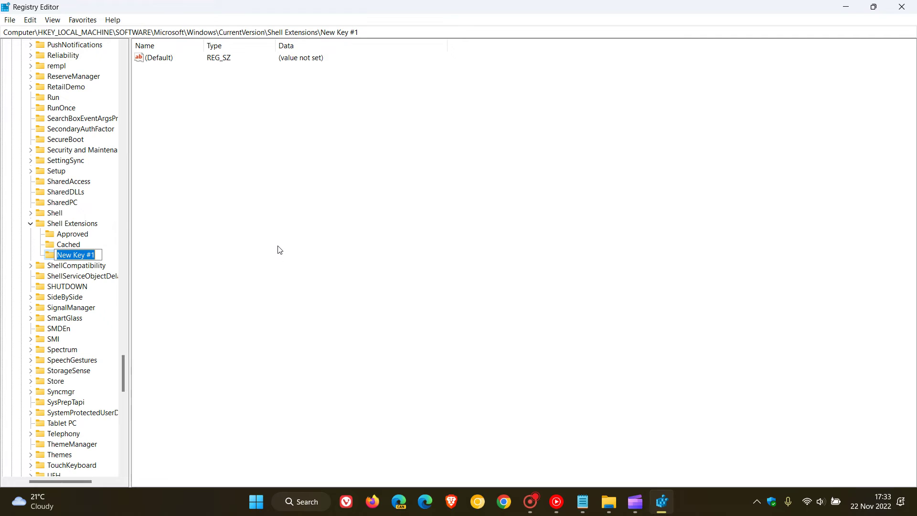
right_click(85, 258)
left_click(125, 306)
left_click(311, 306)
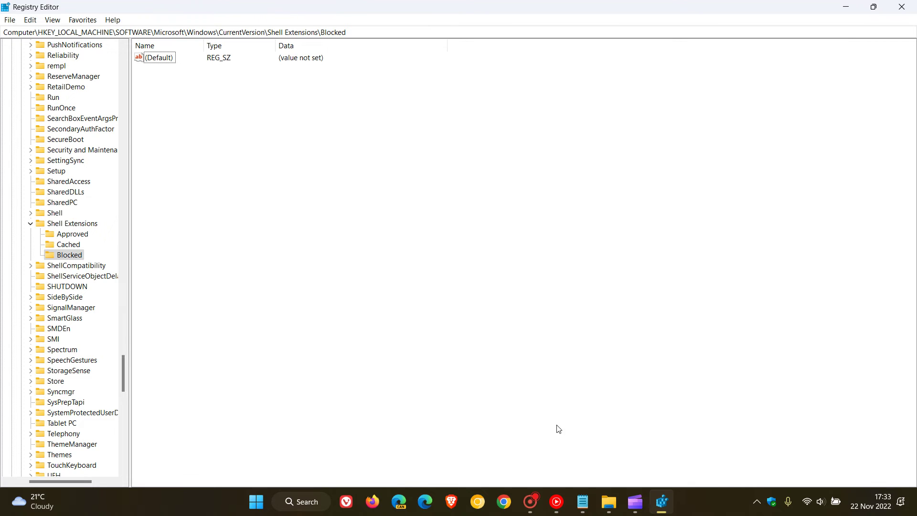
- Copy the GUID 8AB635F8-9A67-4698-AB99-784AD929F3B4 from Notepad, then minimize Notepad
left_click(588, 510)
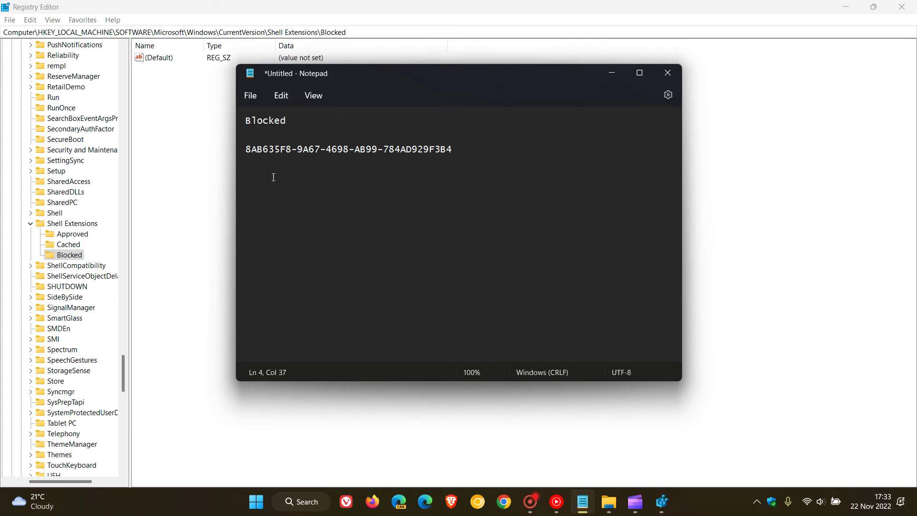
left_click(247, 150)
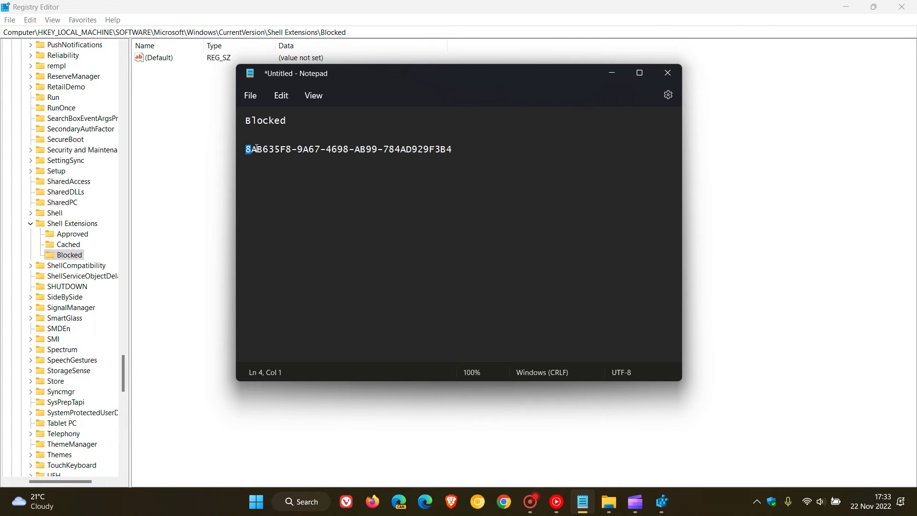
left_click(464, 145, "shift")
right_click(432, 149)
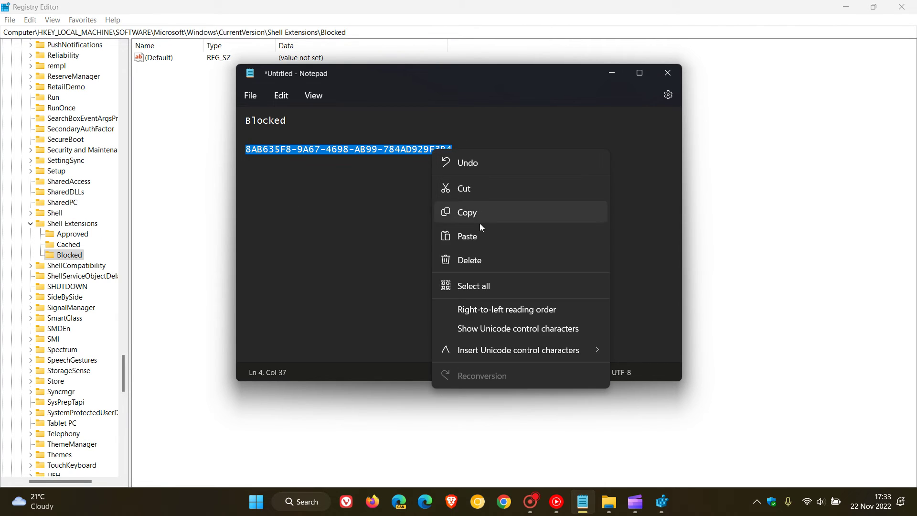
left_click(491, 213)
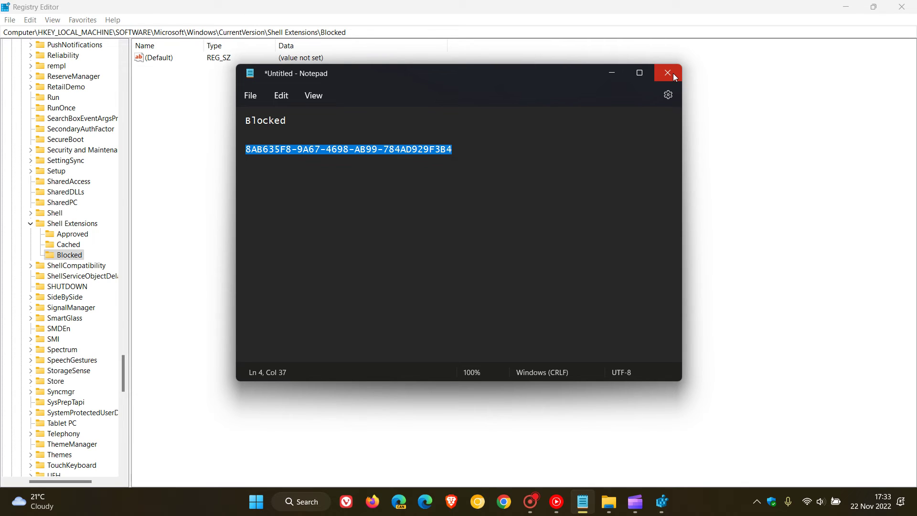
left_click(612, 72)
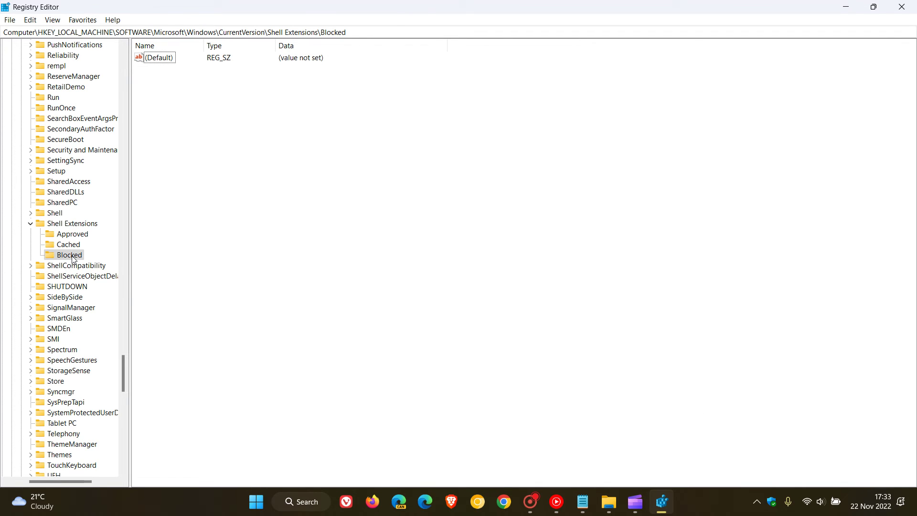
- Create a string value under Blocked named 8AB635F8-9A67-4698-AB99-784AD929F3B4
right_click(74, 259)
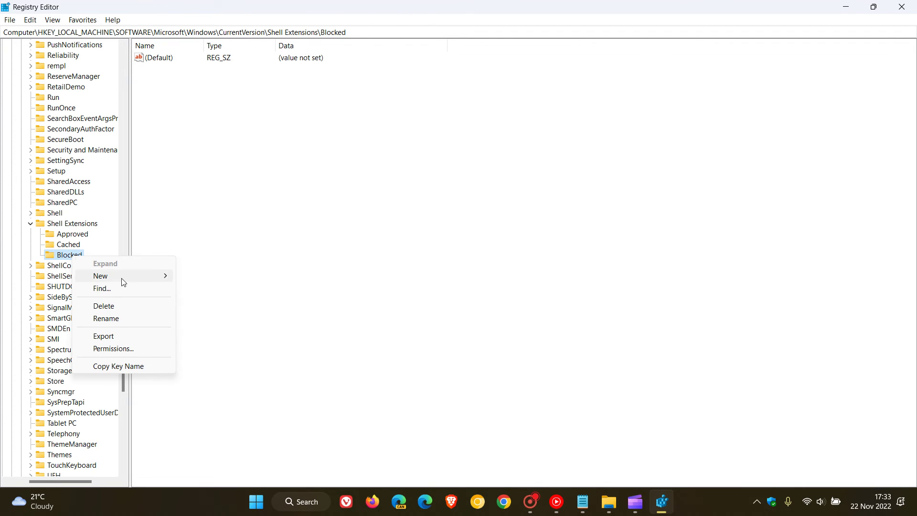
mouse_move(120, 278)
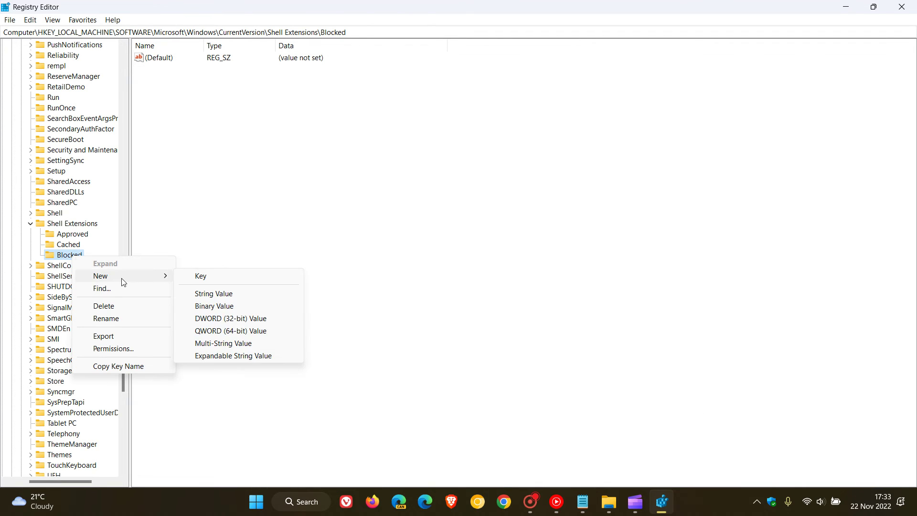
left_click(255, 299)
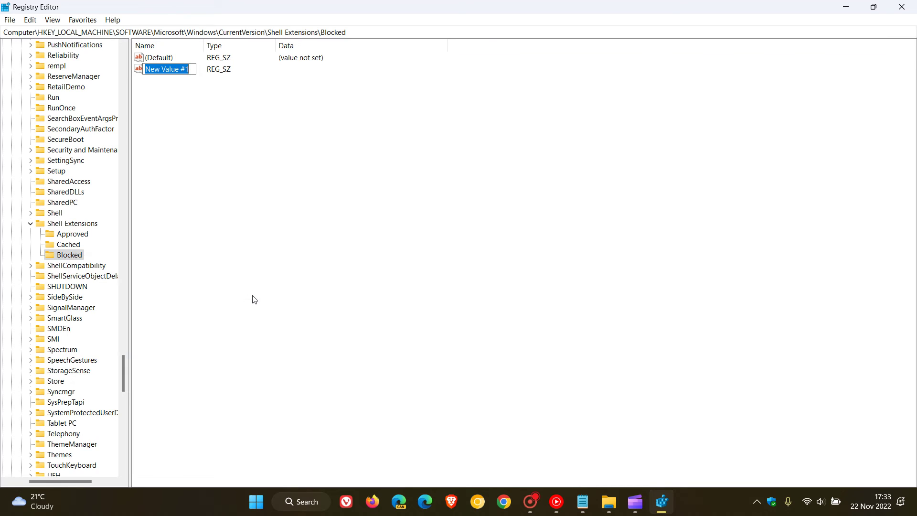
right_click(176, 68)
left_click(229, 116)
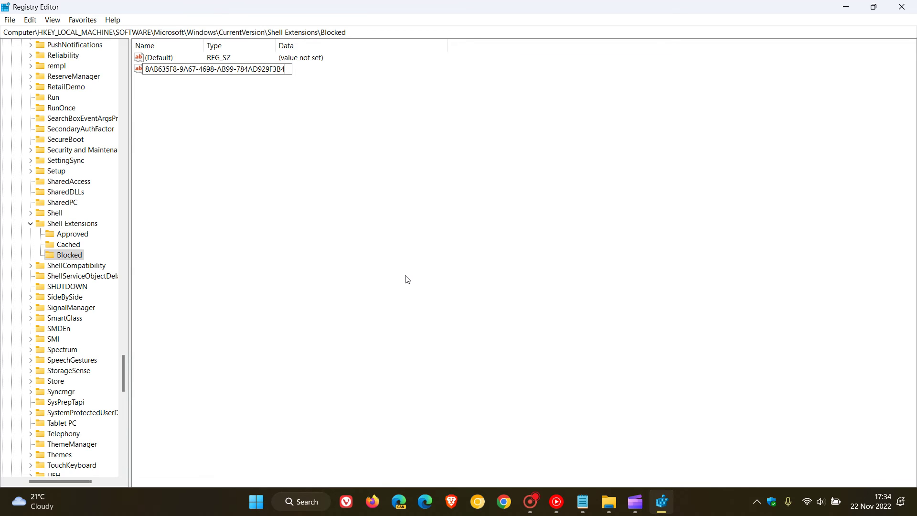
key("Return")
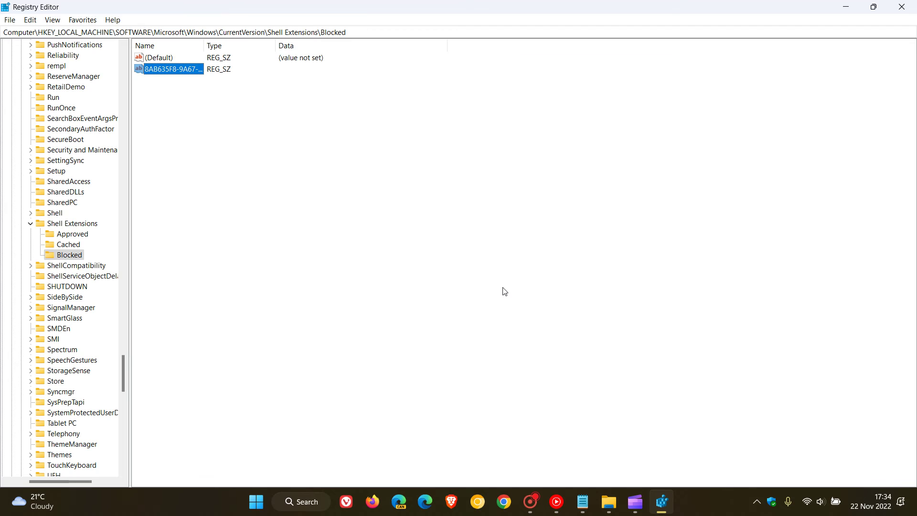
left_click(505, 291)
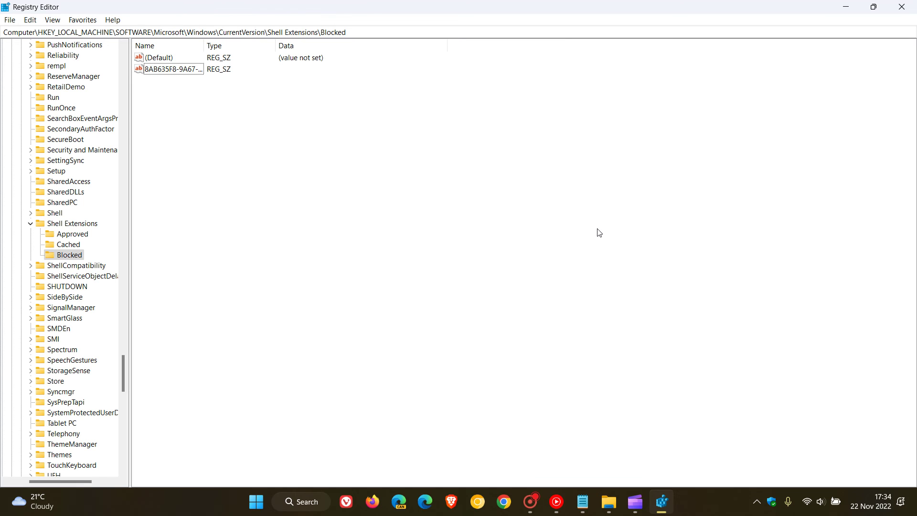
- Minimize Registry Editor and check the first Captura video's menu for Edit with Clipchamp
left_click(843, 9)
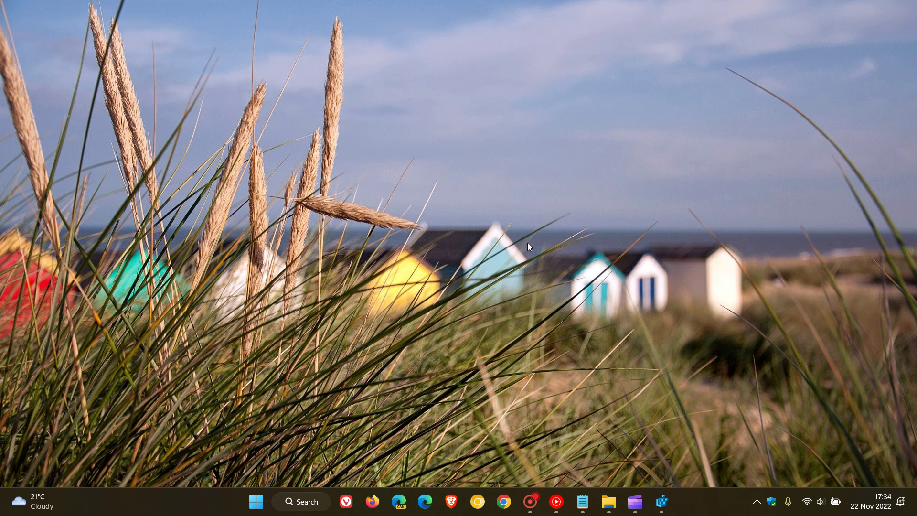
left_click(609, 502)
double_click(135, 133)
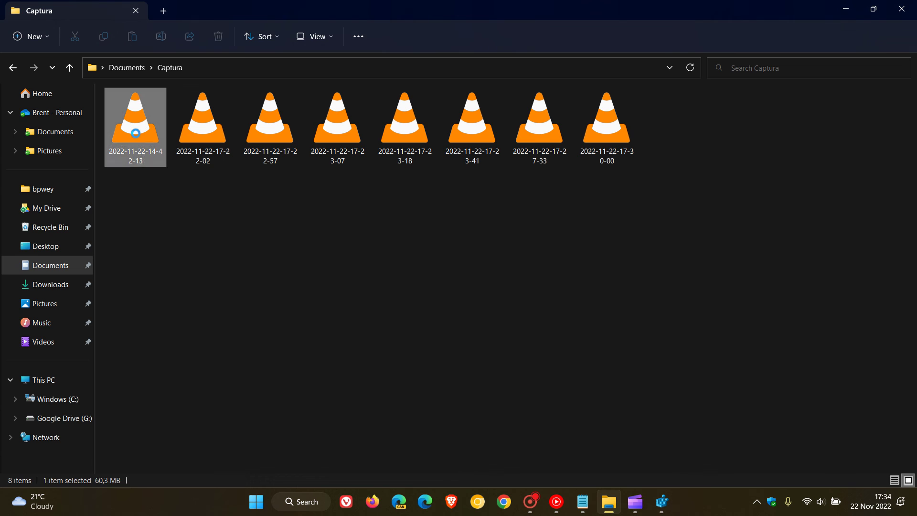
right_click(136, 134)
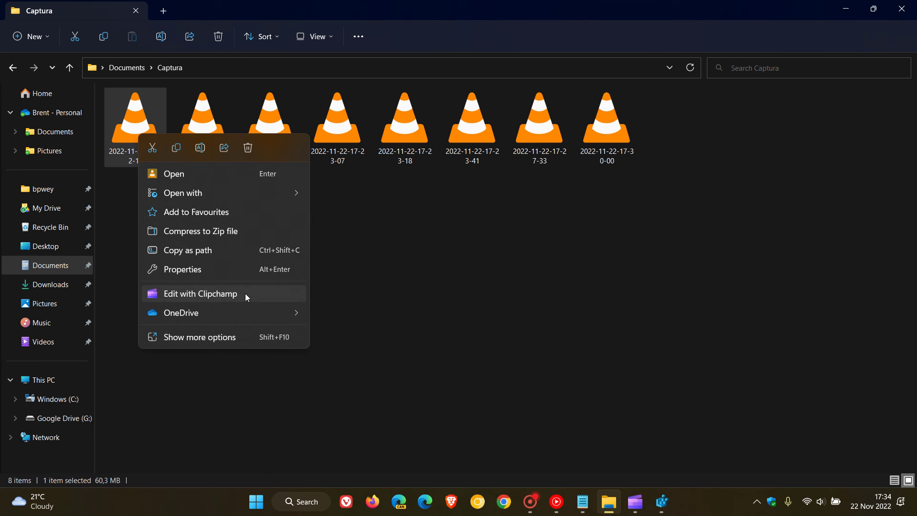
left_click(626, 403)
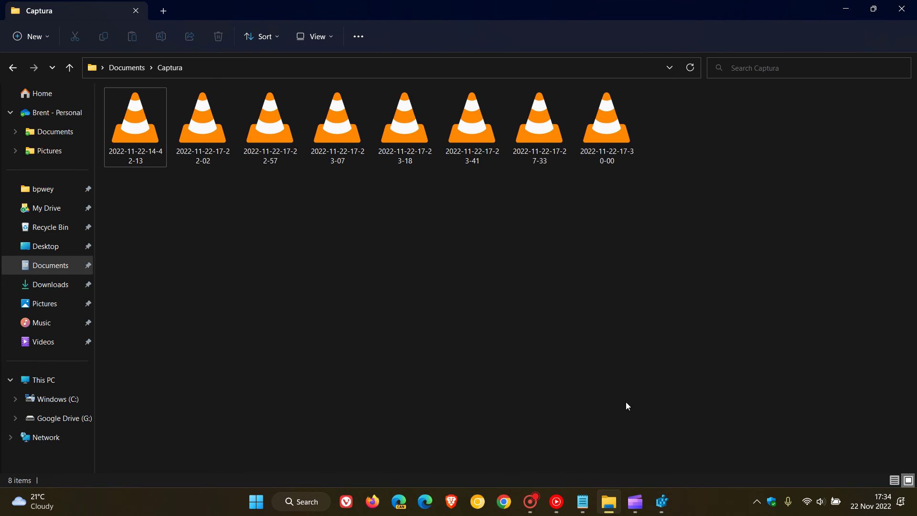
- Minimize Clipchamp, check the third video's menu, then minimize File Explorer
left_click(635, 502)
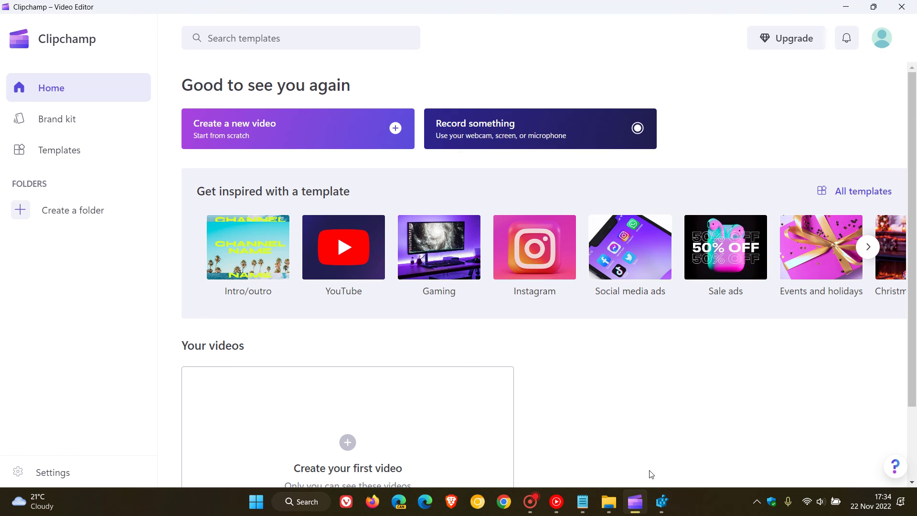
left_click(846, 7)
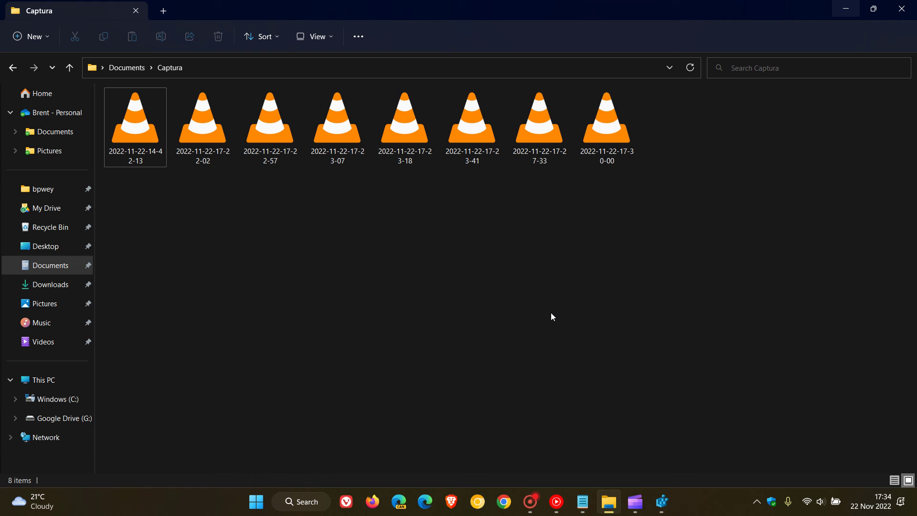
right_click(263, 131)
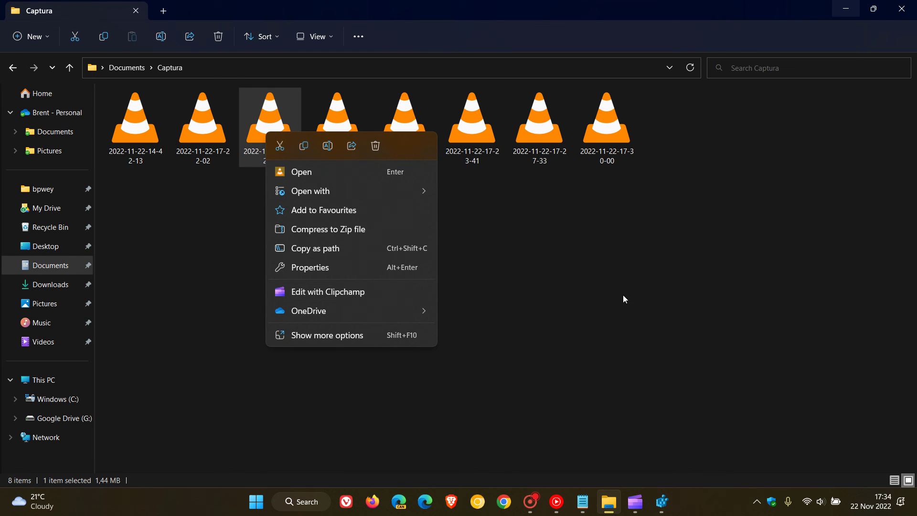
left_click(678, 301)
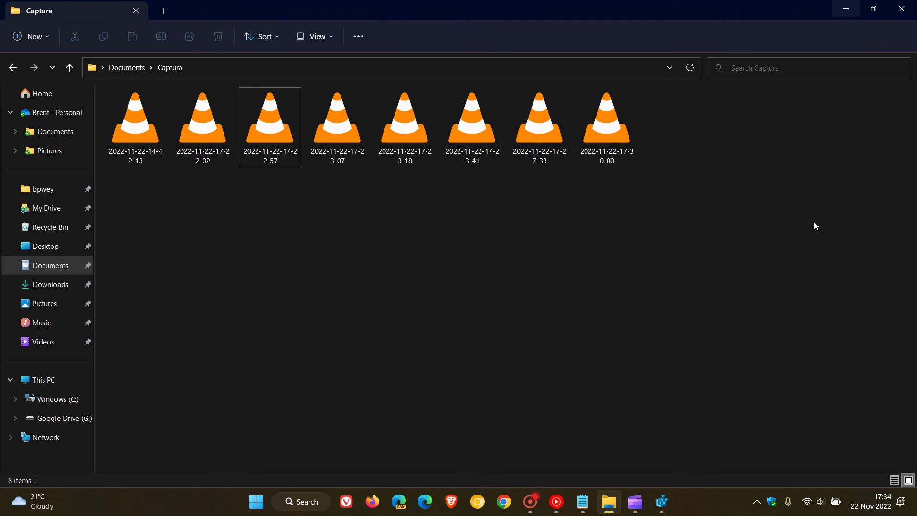
left_click(846, 10)
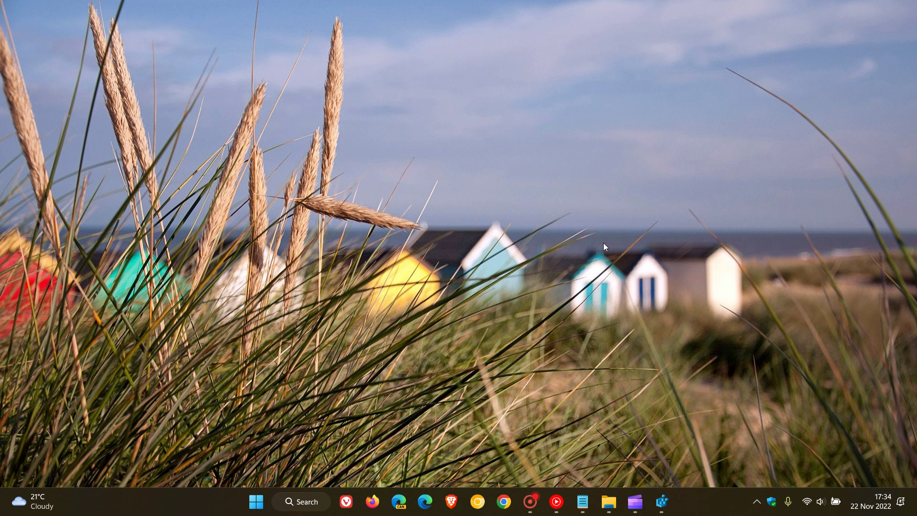